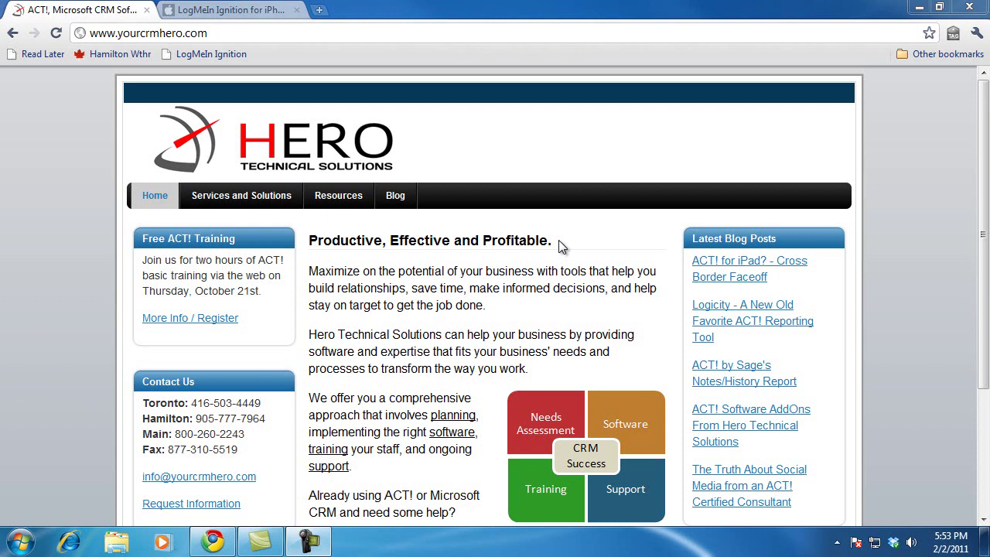
{"action": "left_click", "coordinate": [480, 36]}
{"action": "type", "text": "www.log"}
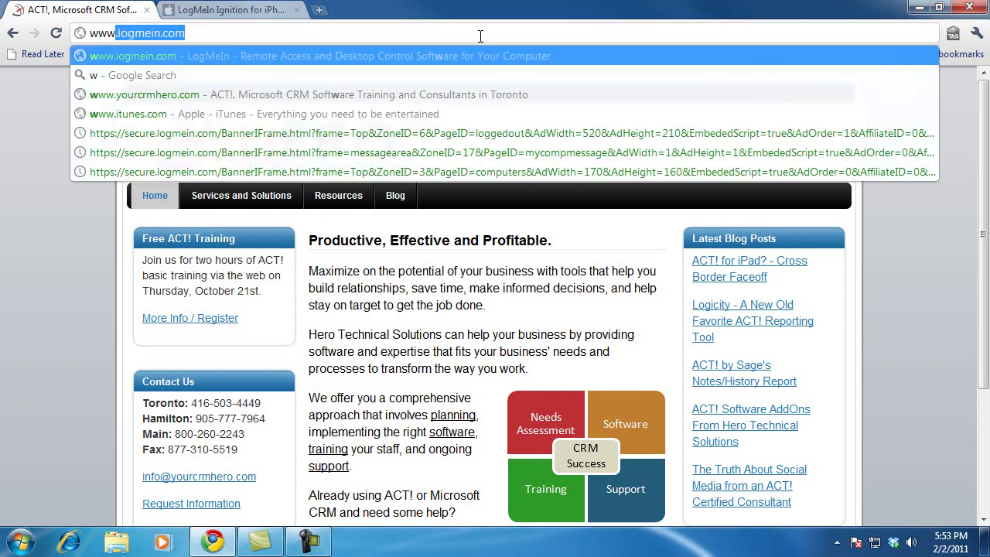
{"action": "type", "text": "mein.co"}
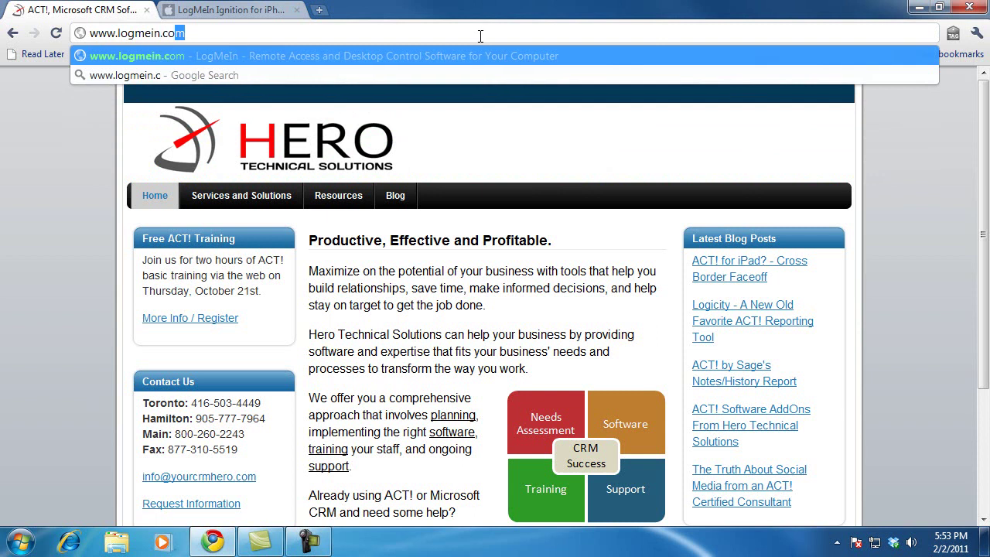
{"action": "key", "text": "Return"}
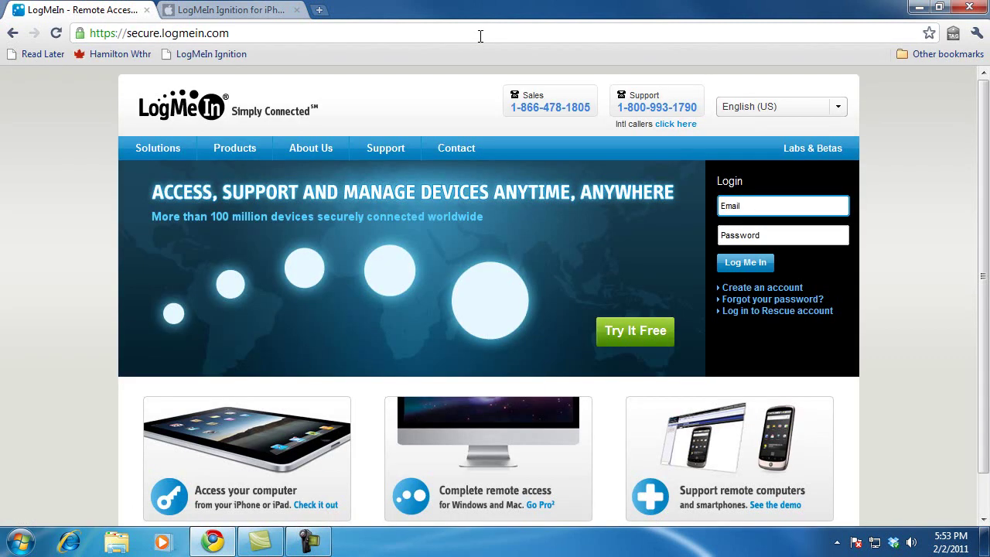
{"action": "left_click", "coordinate": [789, 295]}
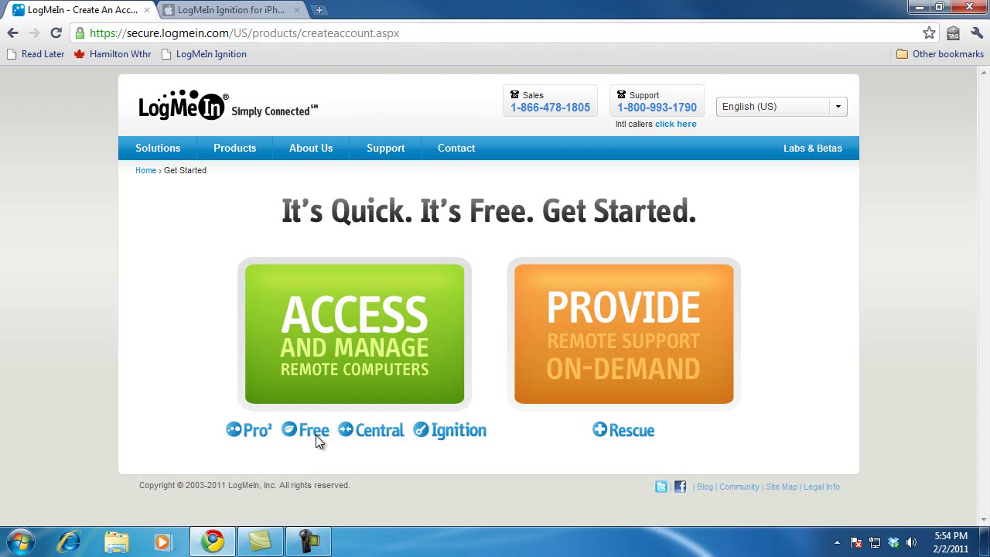
Choose the Access product, then enter the account e-mail and a matching password twice.
{"action": "left_click", "coordinate": [349, 320]}
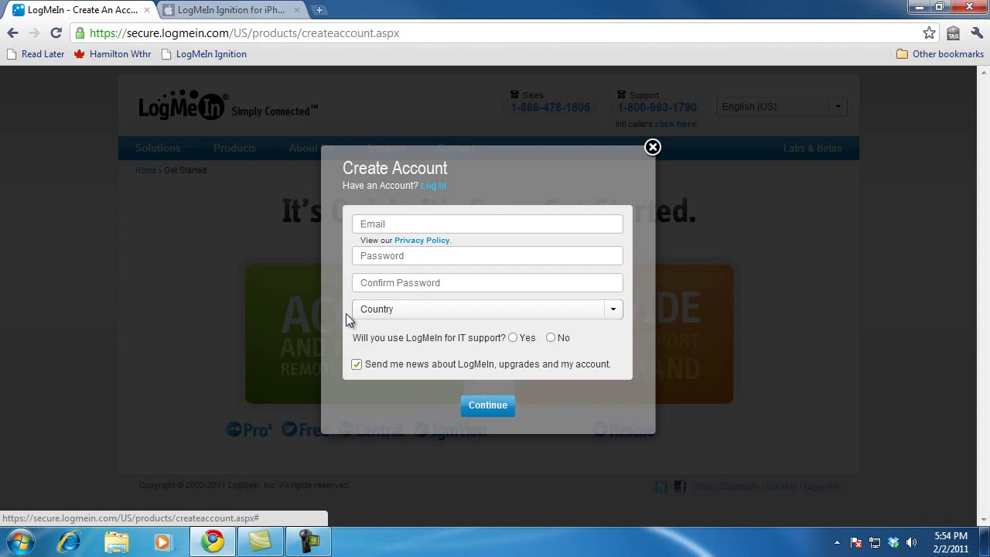
{"action": "left_click", "coordinate": [441, 224]}
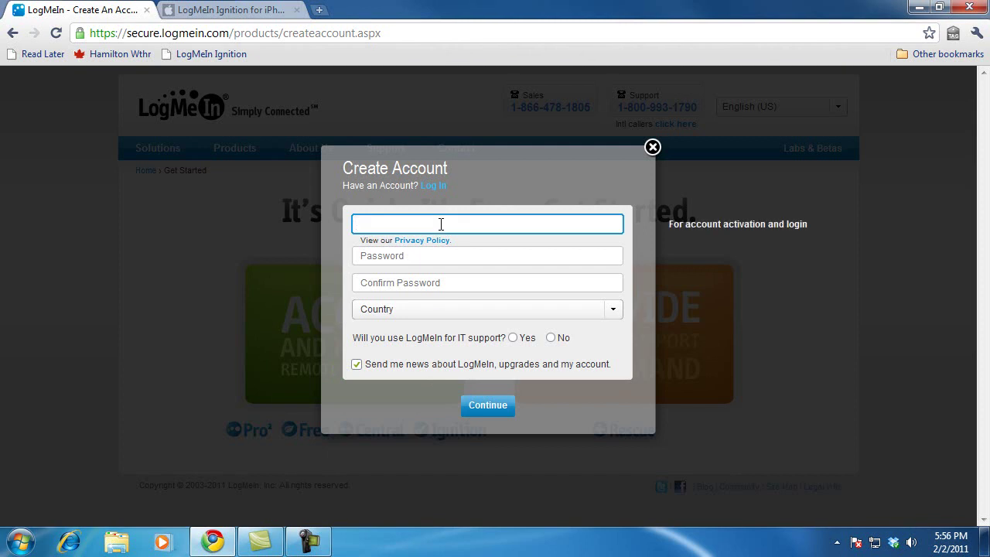
{"action": "left_click", "coordinate": [433, 259]}
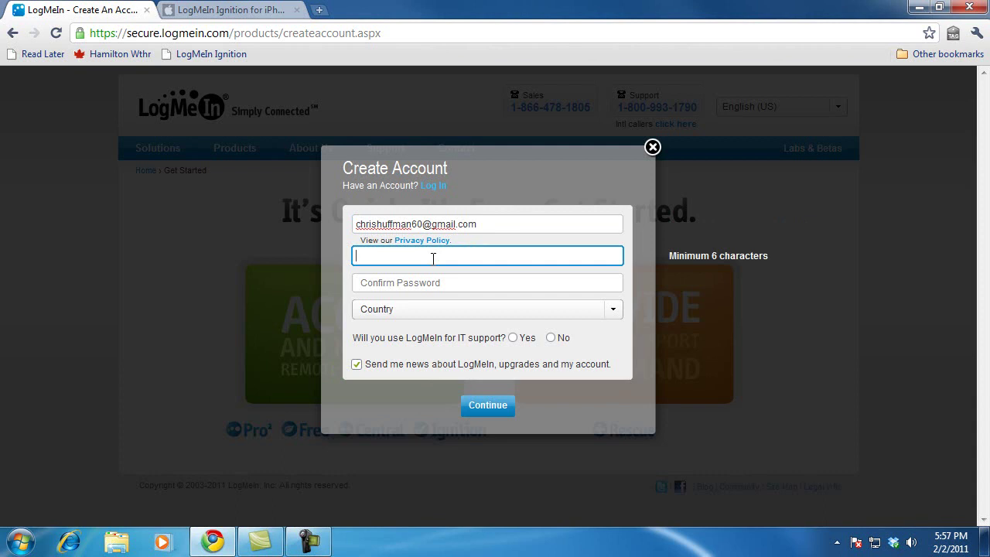
{"action": "type", "text": "********"}
{"action": "left_click", "coordinate": [425, 281]}
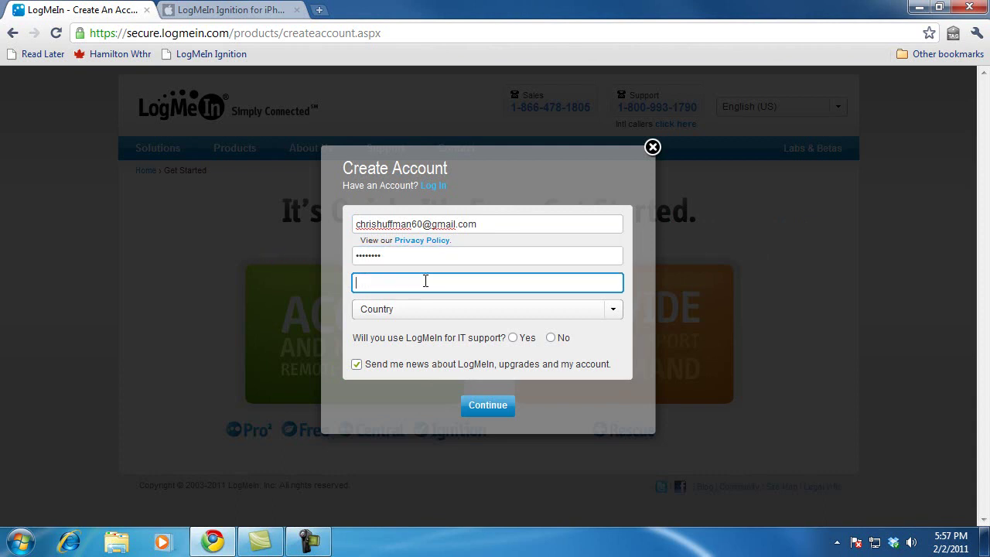
{"action": "type", "text": "********"}
Set country to Canada, answer No to IT support, opt out of news e-mails, and submit.
{"action": "left_click", "coordinate": [411, 313]}
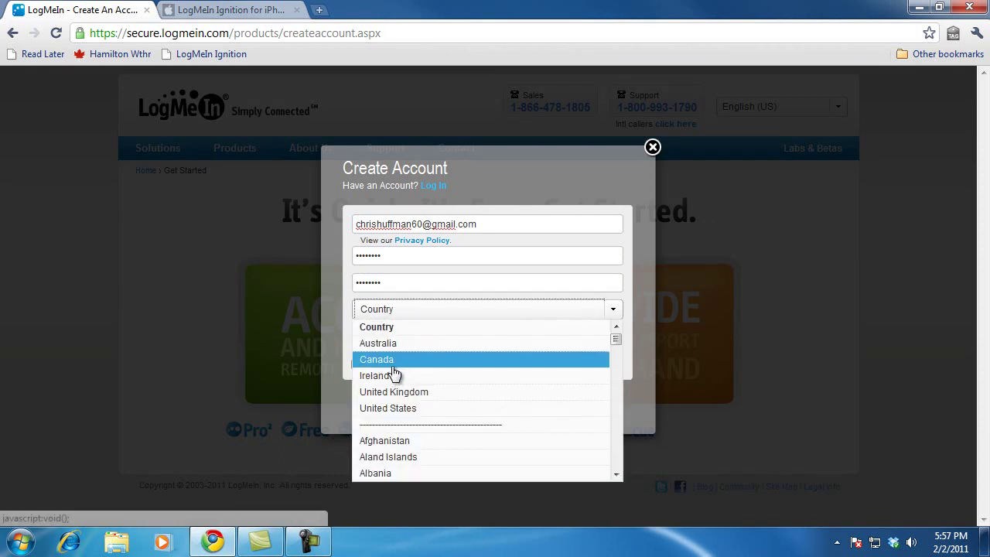
{"action": "left_click", "coordinate": [398, 359]}
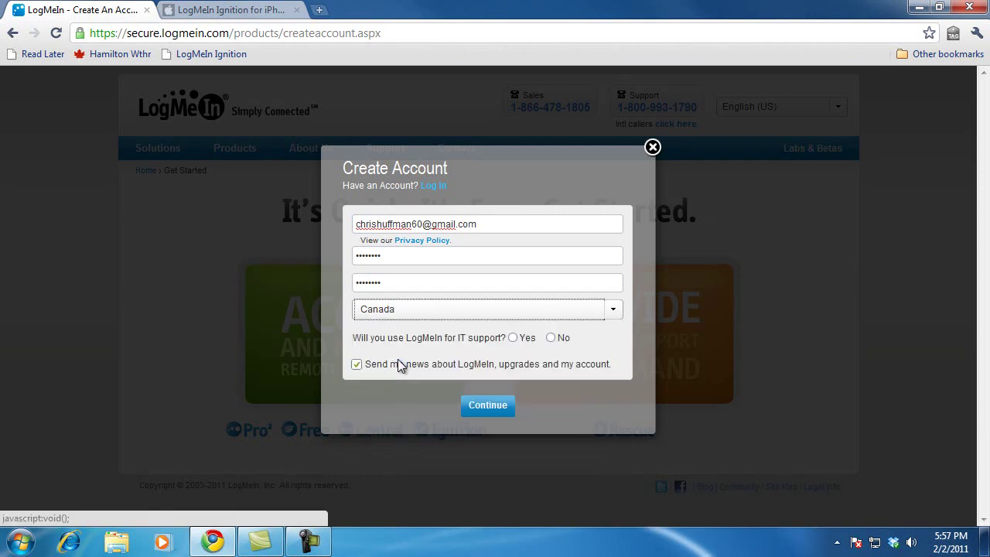
{"action": "left_click", "coordinate": [551, 339]}
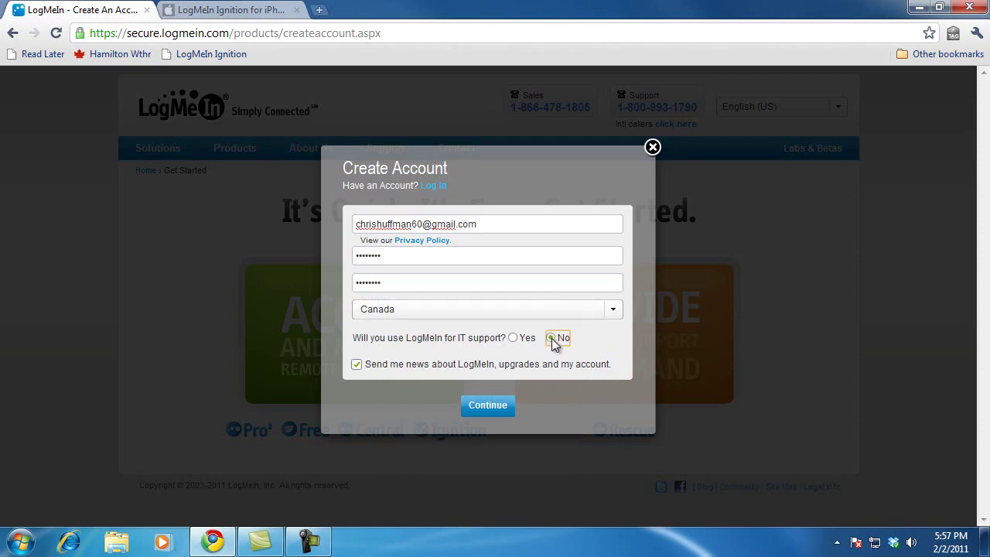
{"action": "left_click", "coordinate": [358, 365]}
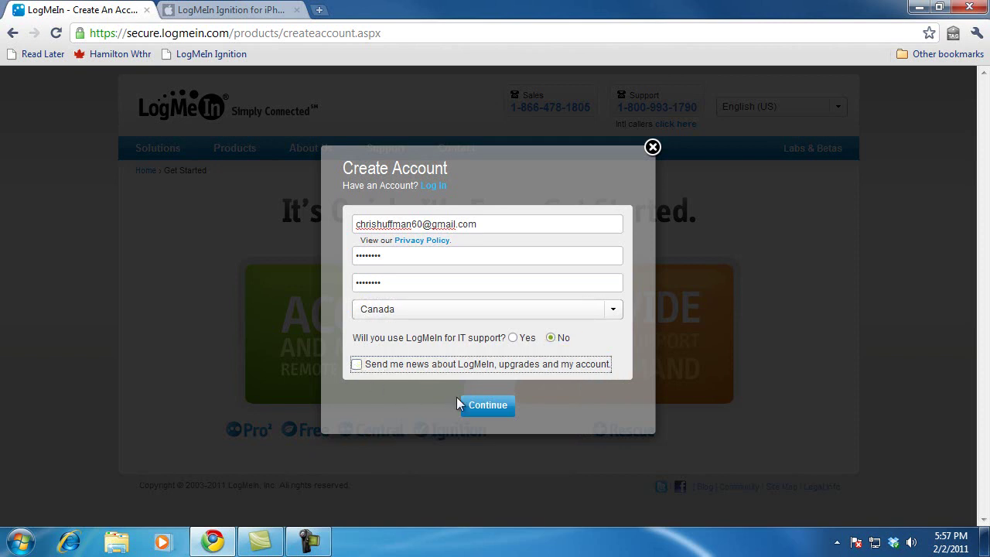
{"action": "left_click", "coordinate": [487, 406]}
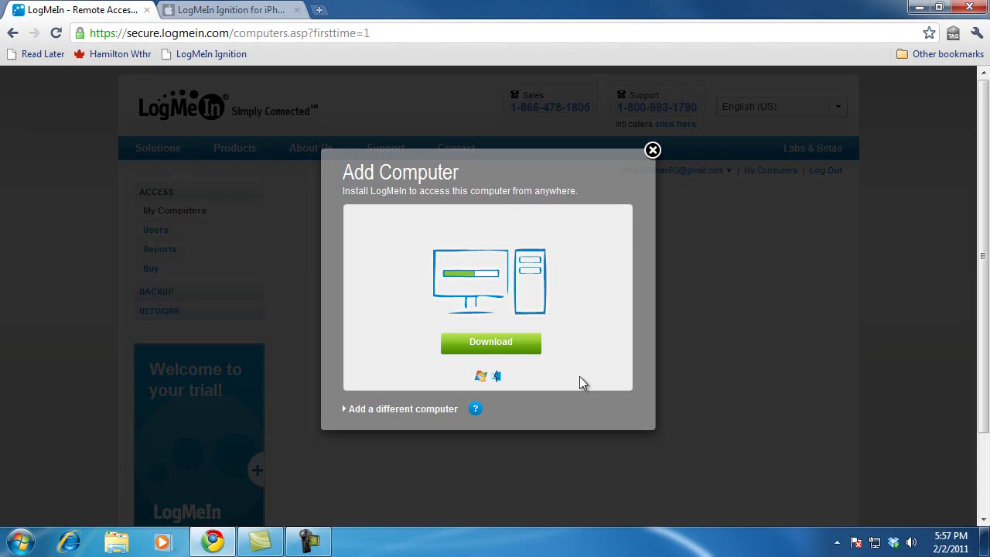
Download the LogMeIn installer from Add Computer and save the file in Chrome.
{"action": "left_click", "coordinate": [524, 352]}
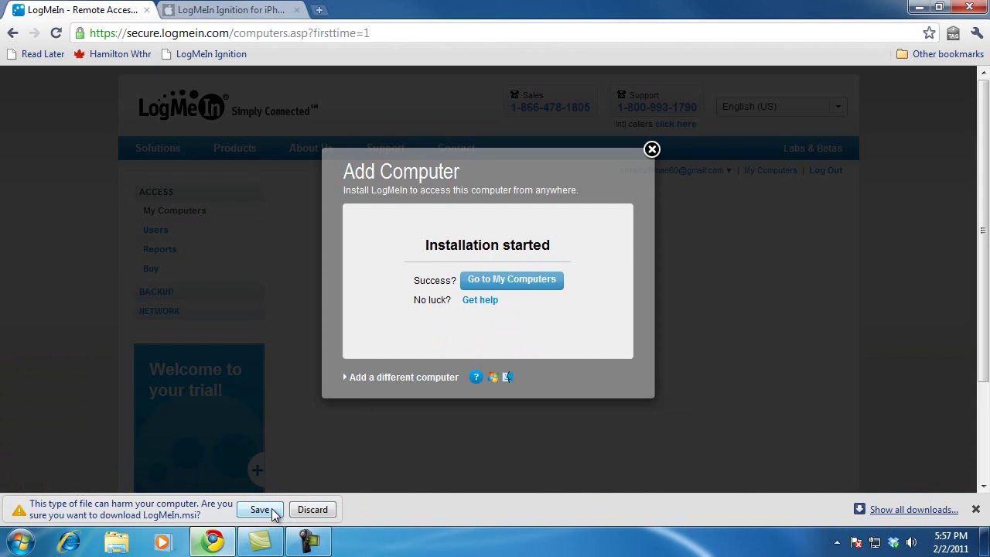
{"action": "left_click", "coordinate": [273, 512]}
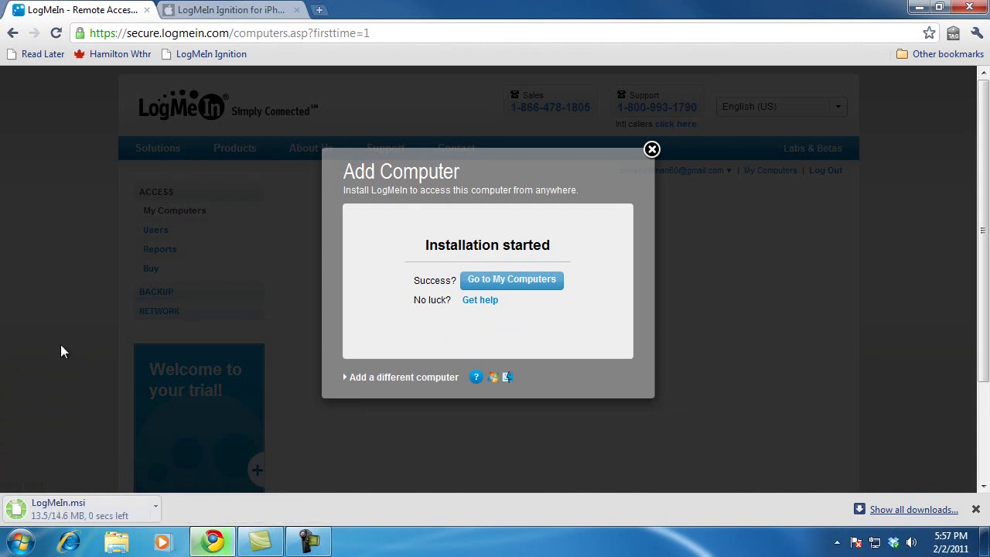
Run LogMeIn (2).msi, accept the license terms, and continue with the Typical setup.
{"action": "left_click", "coordinate": [134, 512]}
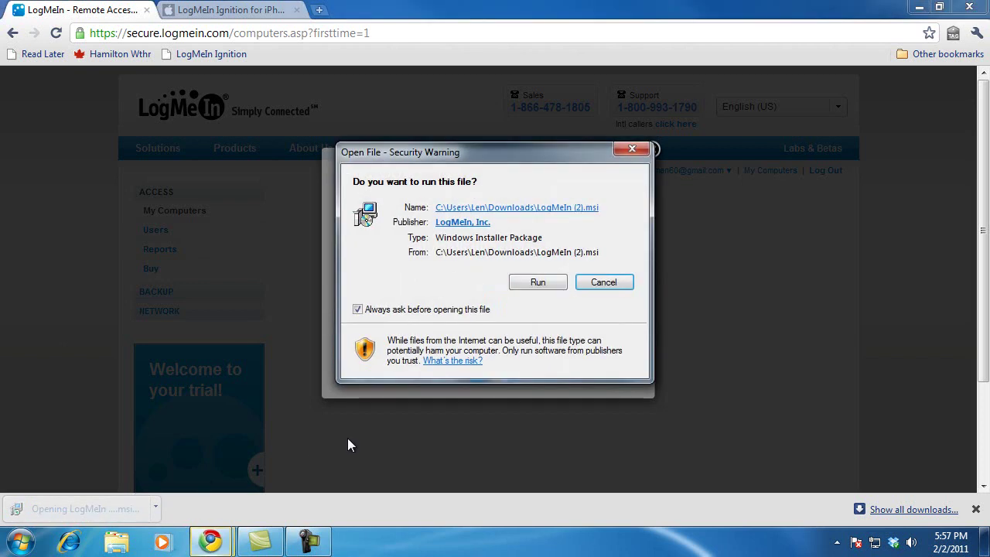
{"action": "left_click", "coordinate": [557, 285]}
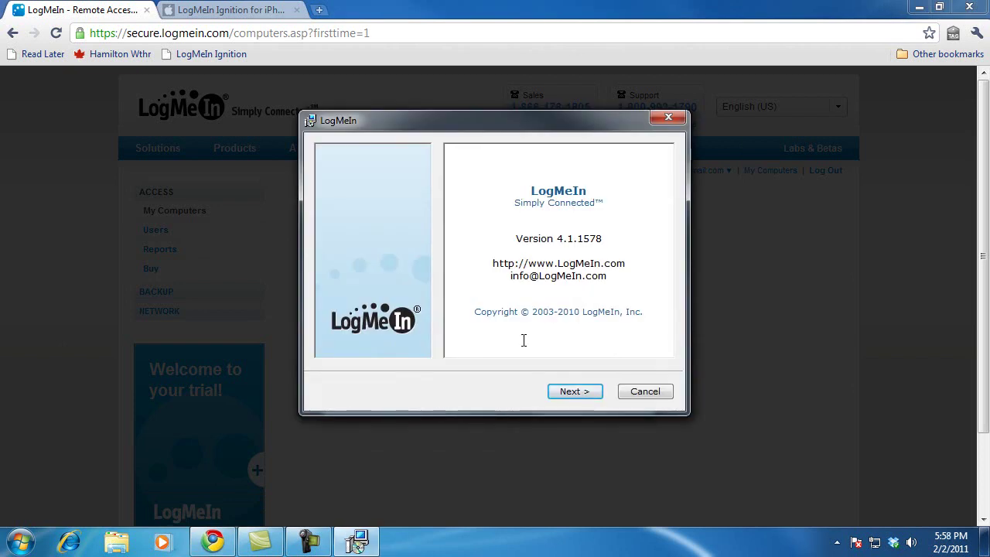
{"action": "left_click", "coordinate": [564, 392]}
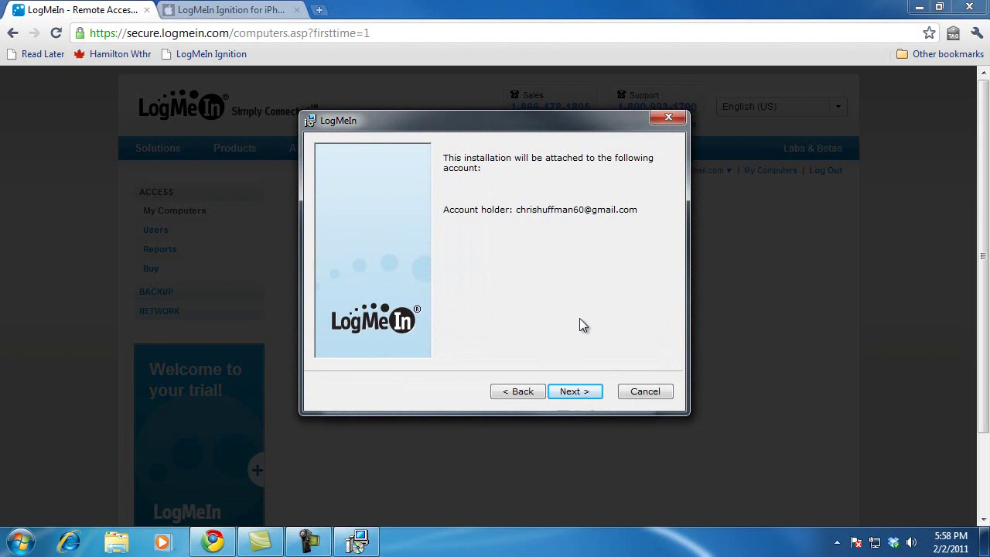
{"action": "left_click", "coordinate": [571, 394]}
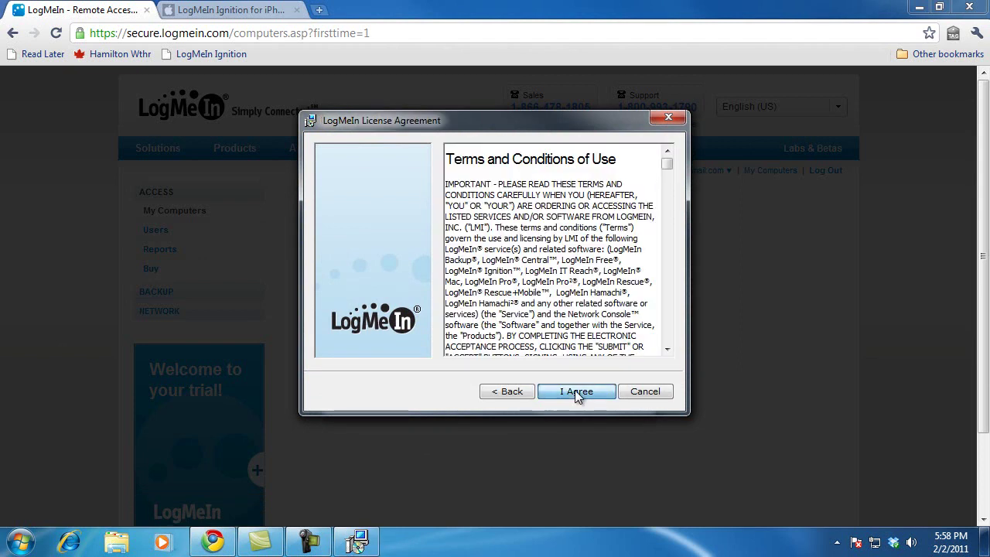
{"action": "left_click", "coordinate": [575, 391]}
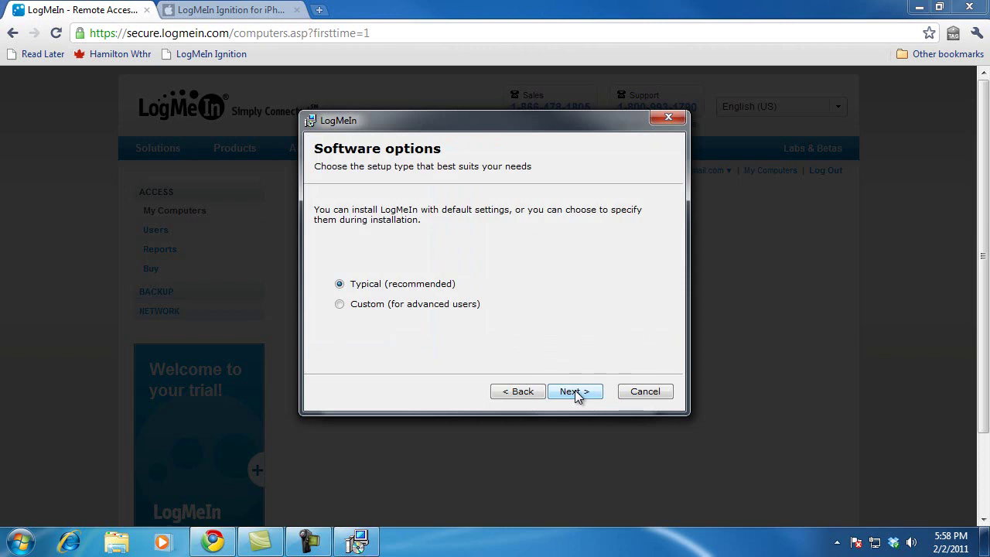
{"action": "left_click", "coordinate": [575, 391]}
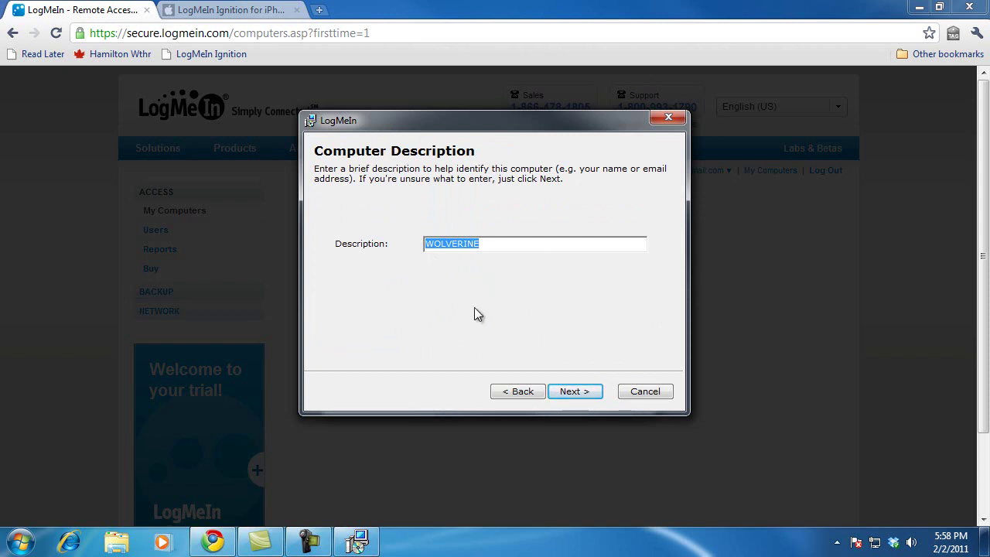
Accept WOLVERINE as the computer description and install to the default destination folder.
{"action": "left_click", "coordinate": [565, 393]}
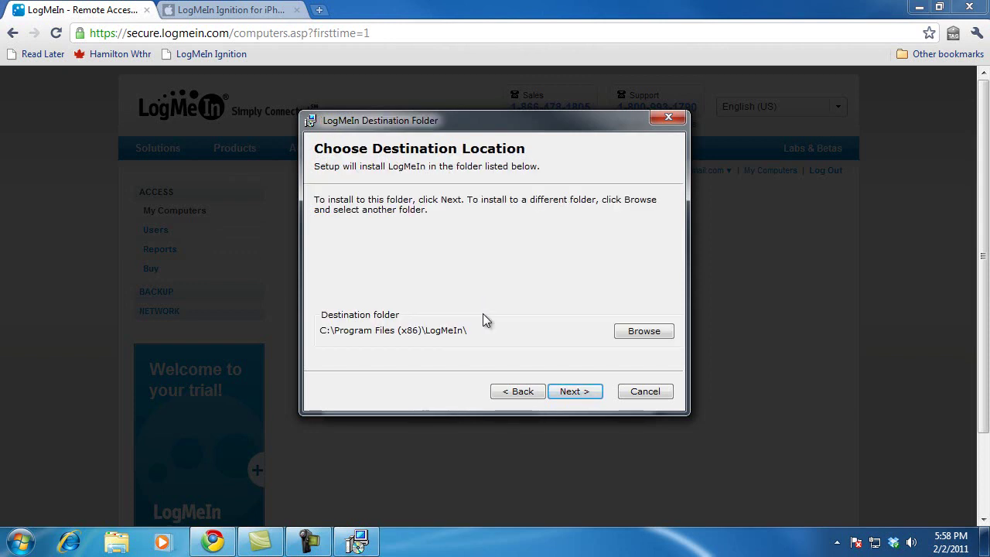
{"action": "left_click", "coordinate": [563, 394]}
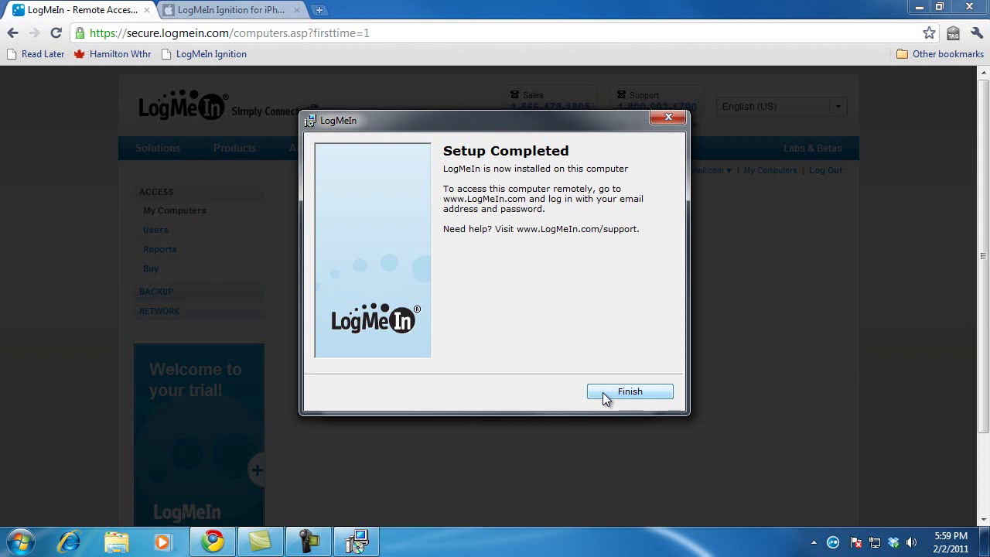
Finish setup, close the LogMeIn Pro welcome window, and go to My Computers.
{"action": "left_click", "coordinate": [605, 393]}
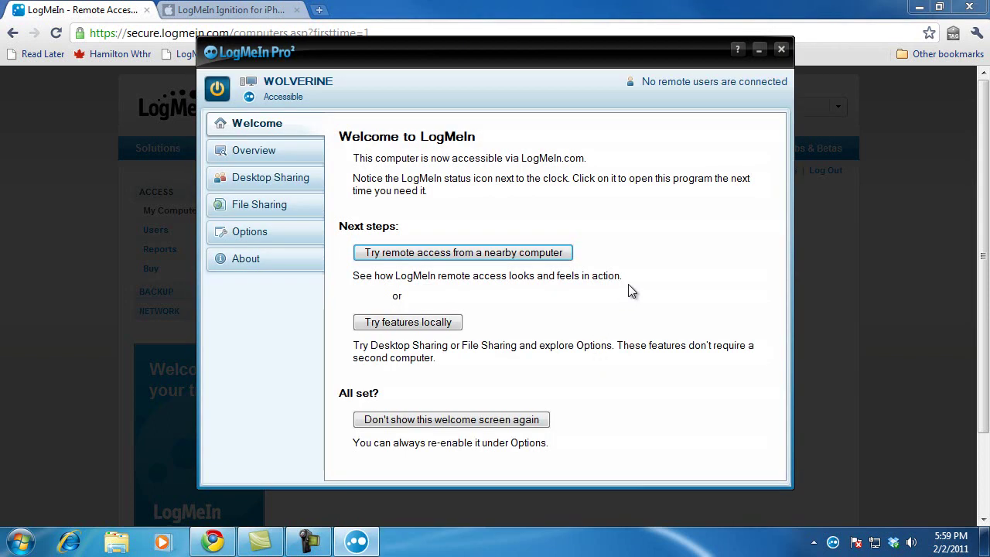
{"action": "left_click", "coordinate": [782, 50]}
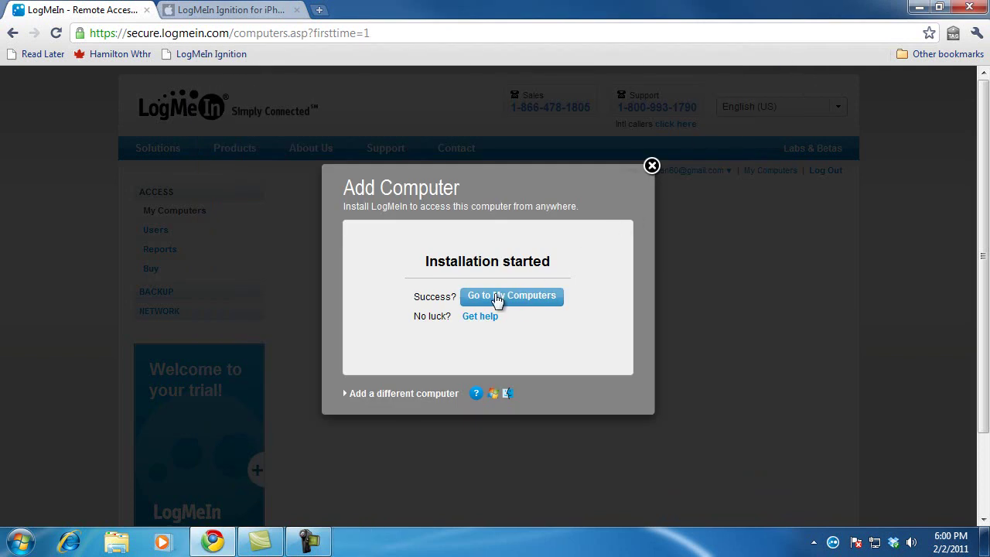
{"action": "left_click", "coordinate": [521, 302]}
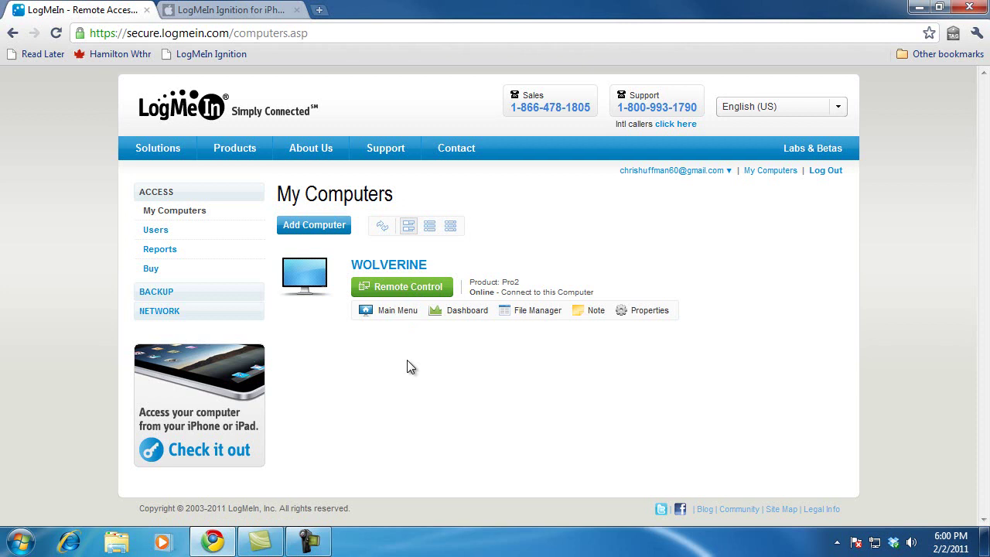
Switch to the 'LogMeIn Ignition for iPhone' iTunes Preview browser tab.
{"action": "left_click", "coordinate": [235, 17]}
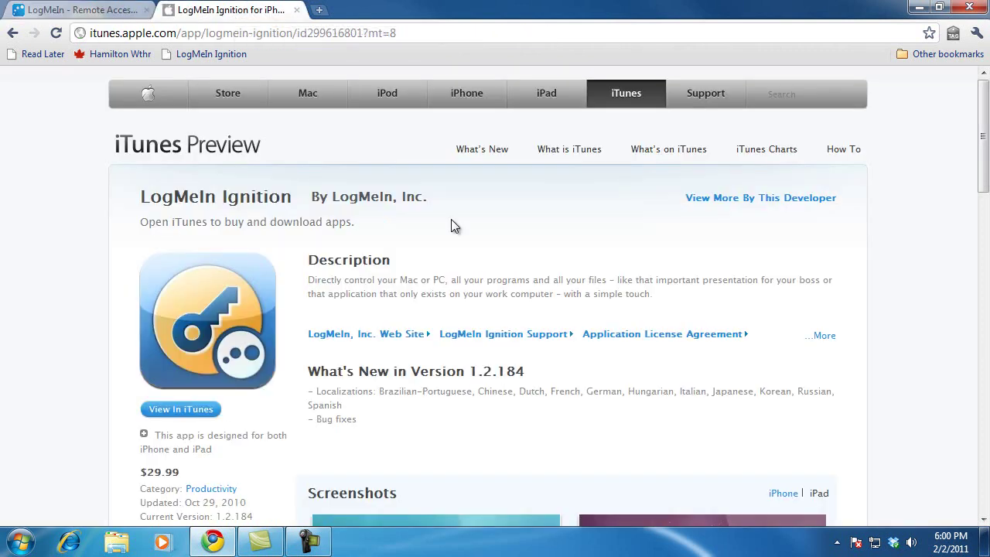